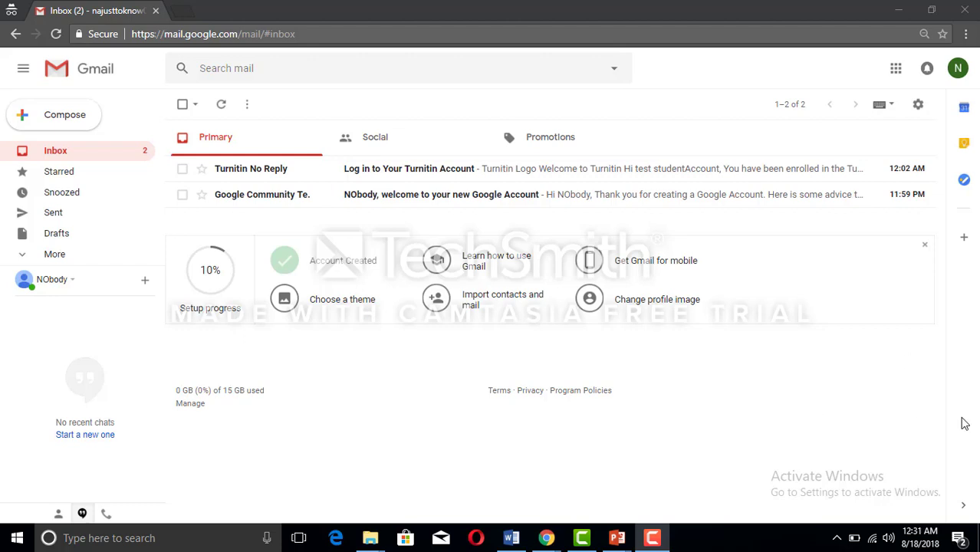
Check the e-mail address of the signed-in Google account.
{"action": "left_click", "coordinate": [959, 71]}
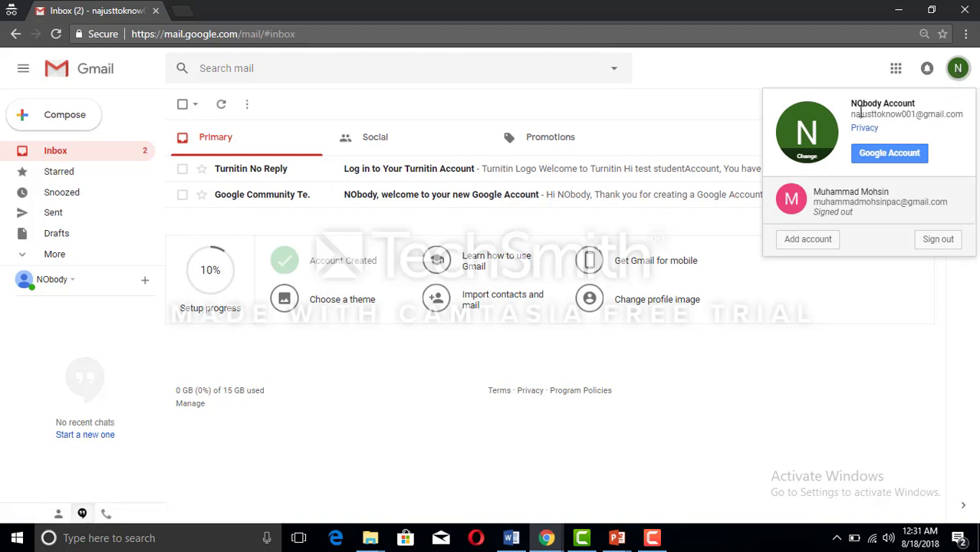
{"action": "left_click_drag", "start_coordinate": [852, 114], "coordinate": [902, 113]}
{"action": "left_click", "coordinate": [834, 72]}
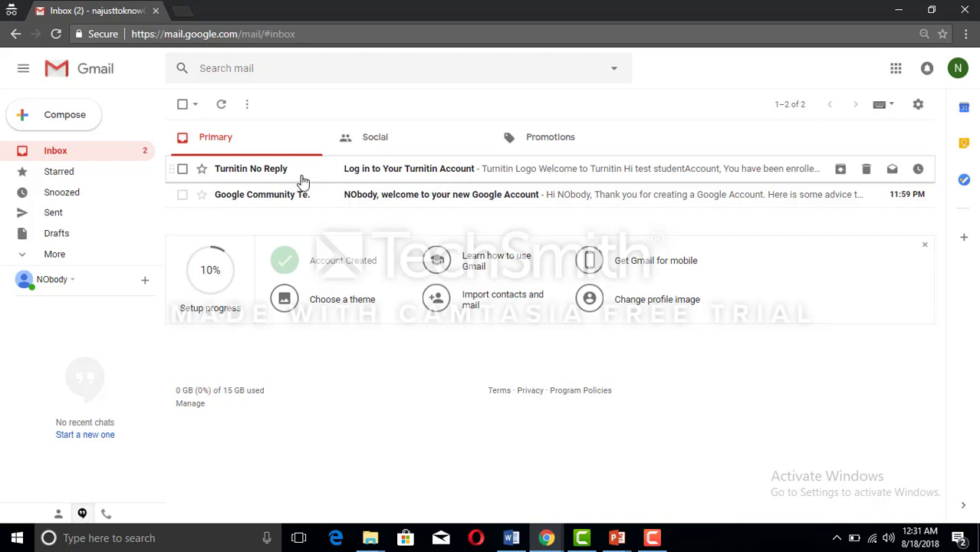
Read the "Log in to Your Turnitin Account" e-mail and follow its Create Your Password link.
{"action": "left_click", "coordinate": [409, 178]}
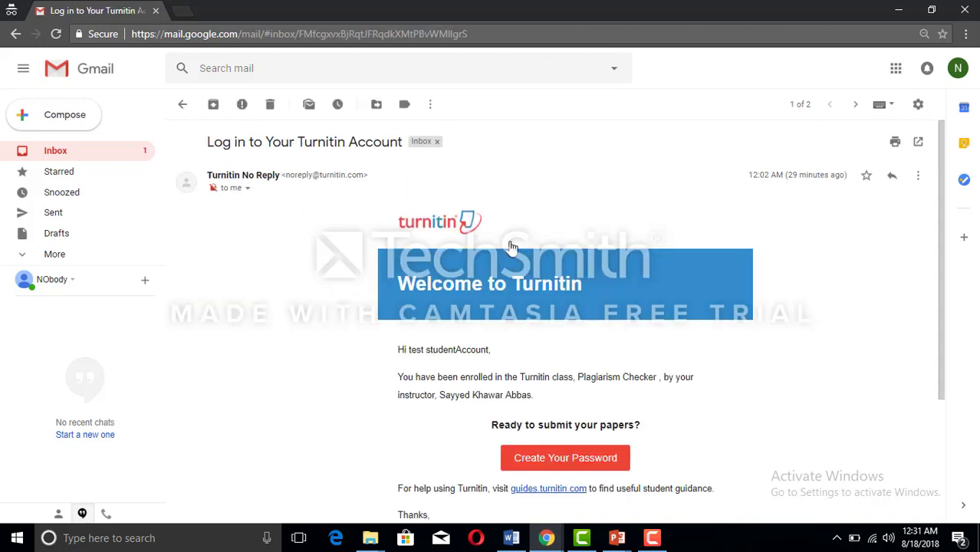
{"action": "left_click_drag", "start_coordinate": [941, 209], "coordinate": [931, 262]}
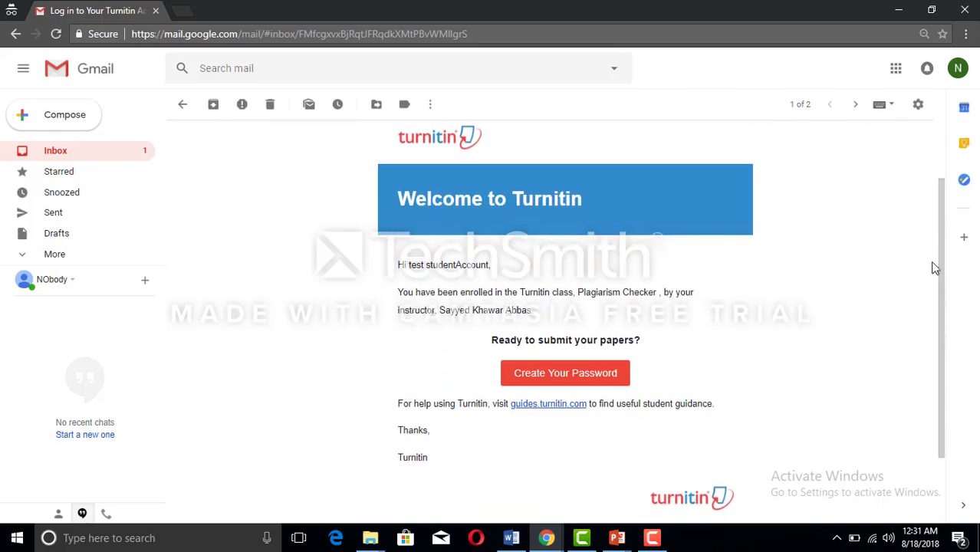
{"action": "left_click_drag", "start_coordinate": [472, 264], "coordinate": [365, 271]}
{"action": "left_click", "coordinate": [485, 276]}
{"action": "left_click_drag", "start_coordinate": [424, 310], "coordinate": [507, 324]}
{"action": "left_click", "coordinate": [546, 326]}
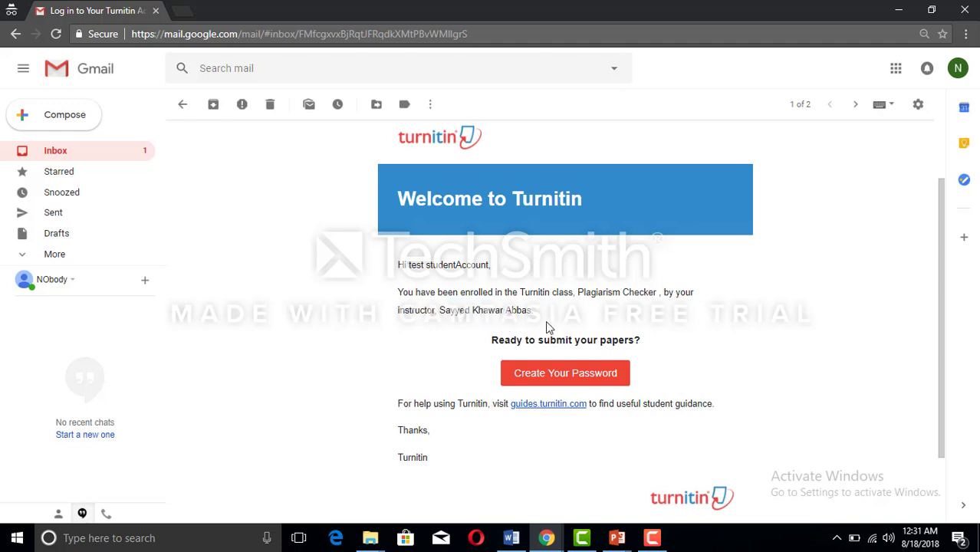
{"action": "left_click", "coordinate": [576, 384]}
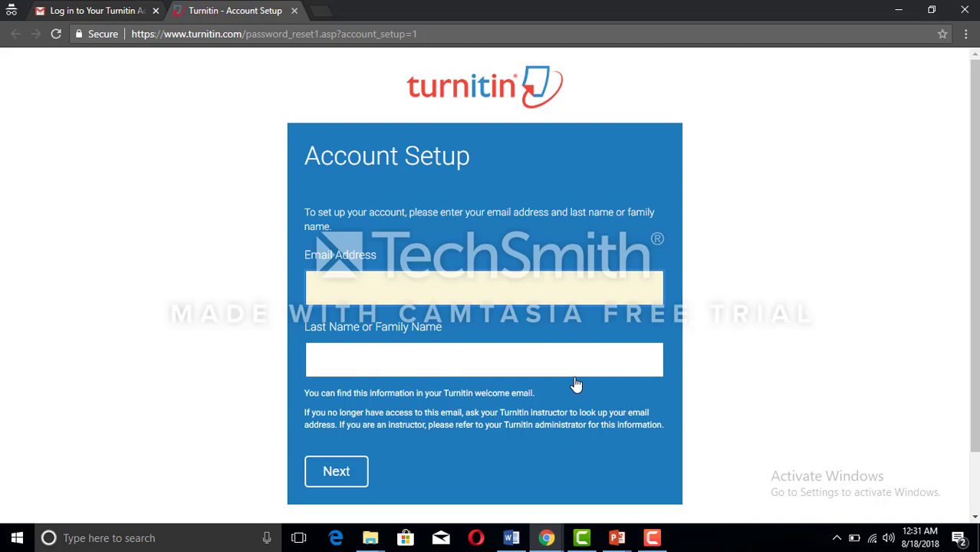
Copy the Gmail account's e-mail address into the Email Address field of the Turnitin Account Setup form.
{"action": "left_click", "coordinate": [378, 286]}
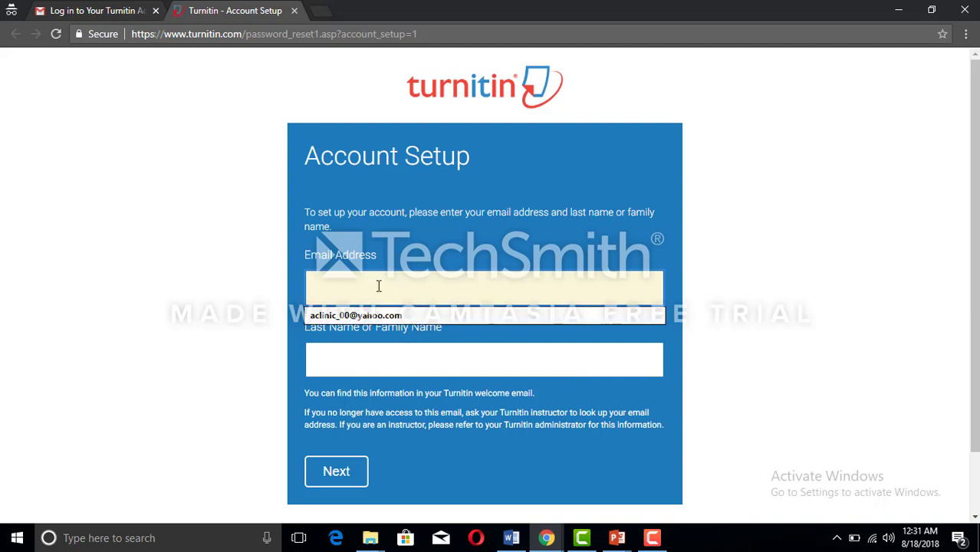
{"action": "left_click", "coordinate": [698, 279]}
{"action": "left_click", "coordinate": [591, 293]}
{"action": "left_click", "coordinate": [591, 293]}
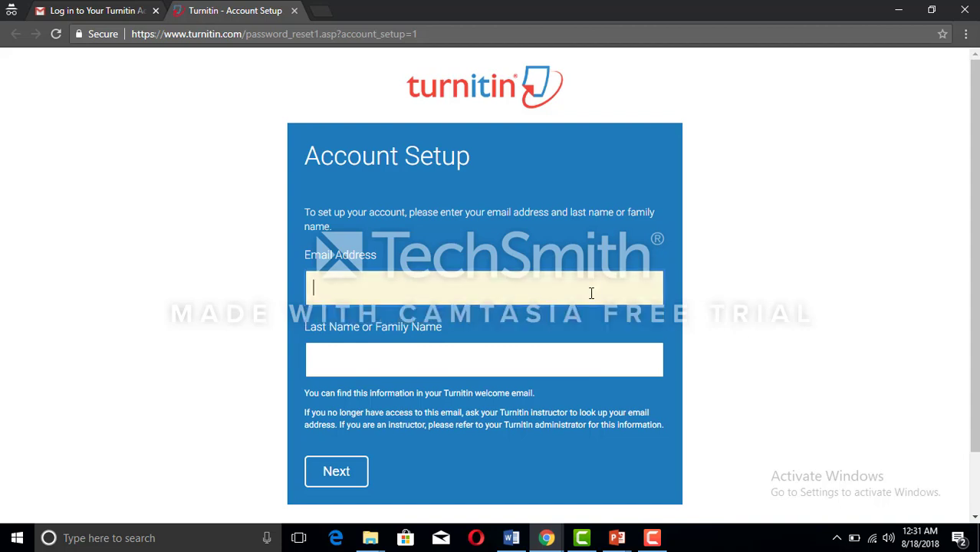
{"action": "left_click", "coordinate": [125, 20]}
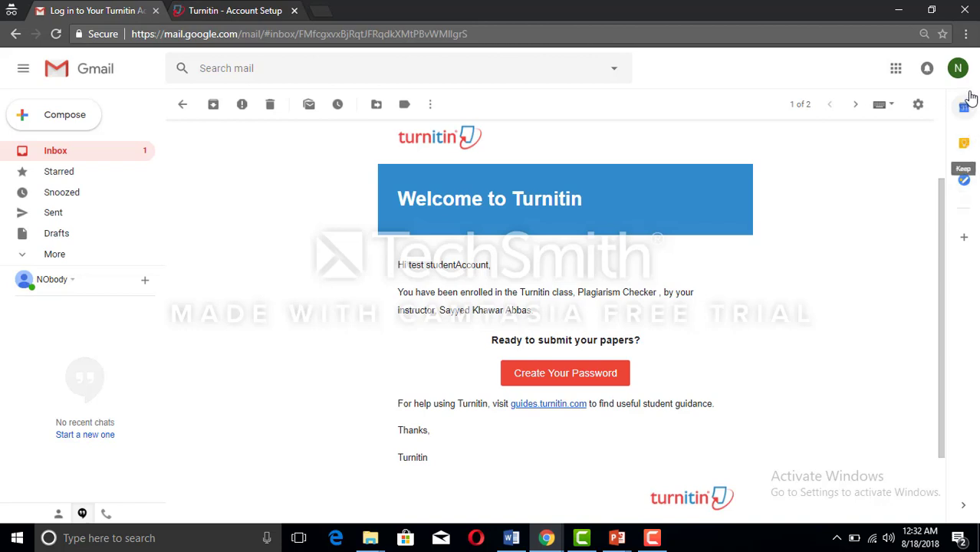
{"action": "left_click", "coordinate": [958, 68]}
{"action": "triple_click", "coordinate": [908, 119]}
{"action": "key", "text": "Escape"}
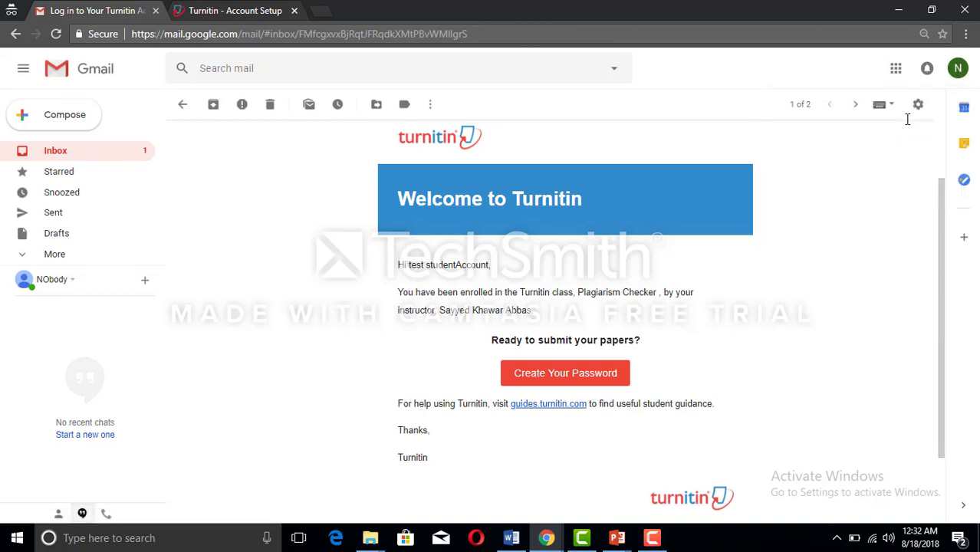
{"action": "left_click", "coordinate": [959, 68]}
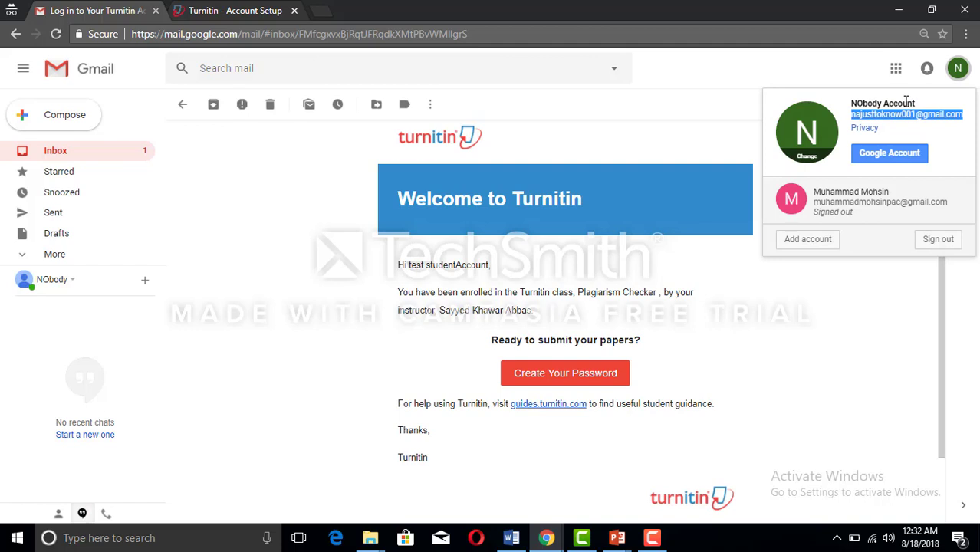
{"action": "left_click", "coordinate": [244, 11]}
{"action": "left_click", "coordinate": [418, 281]}
{"action": "key", "text": "ctrl+v"}
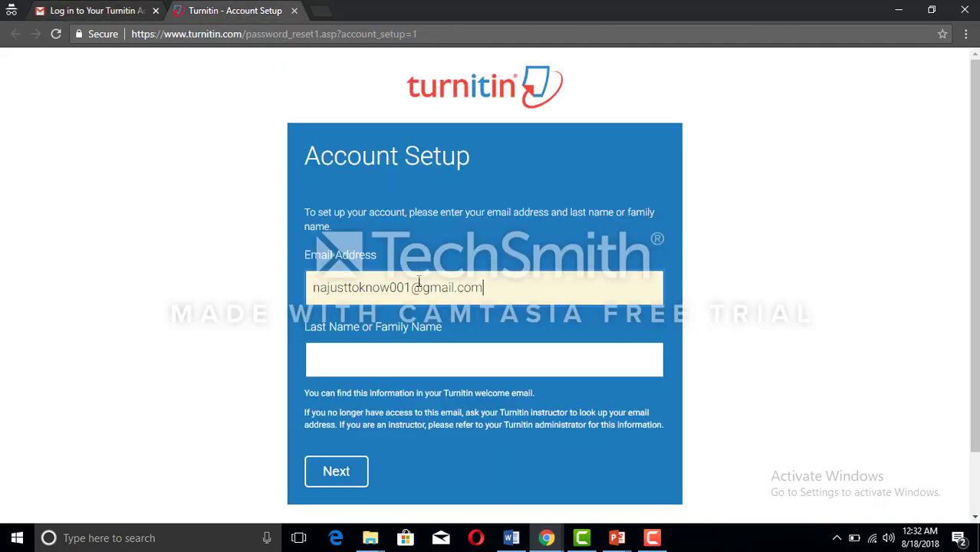
Copy the last name from the welcome e-mail's greeting into the Last Name or Family Name field and submit the Account Setup form.
{"action": "left_click", "coordinate": [86, 13]}
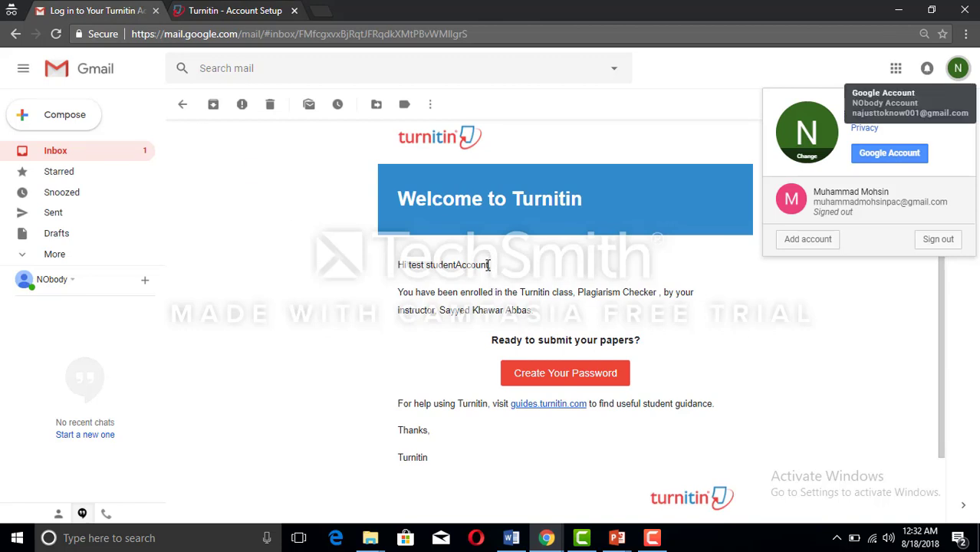
{"action": "left_click_drag", "start_coordinate": [491, 264], "coordinate": [430, 278]}
{"action": "key", "text": "ctrl+c"}
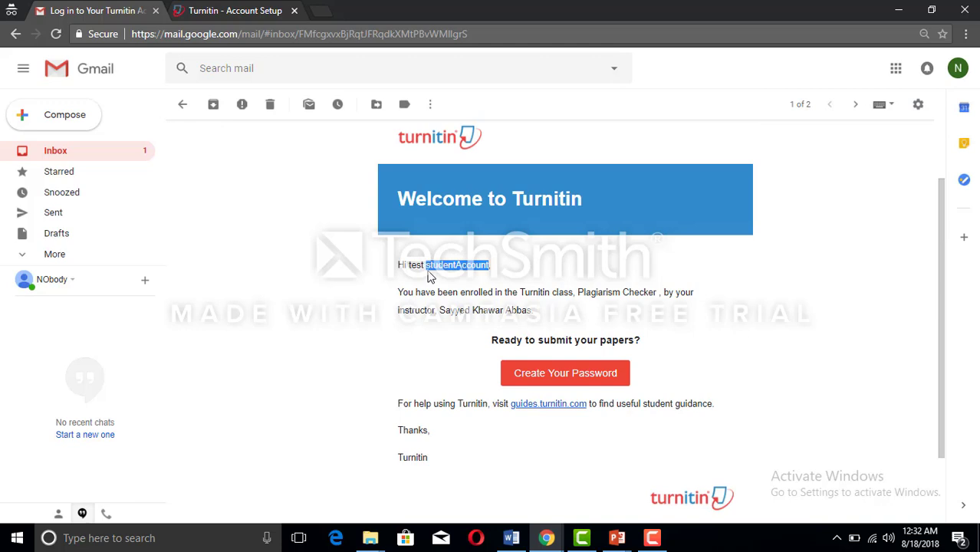
{"action": "left_click", "coordinate": [243, 11]}
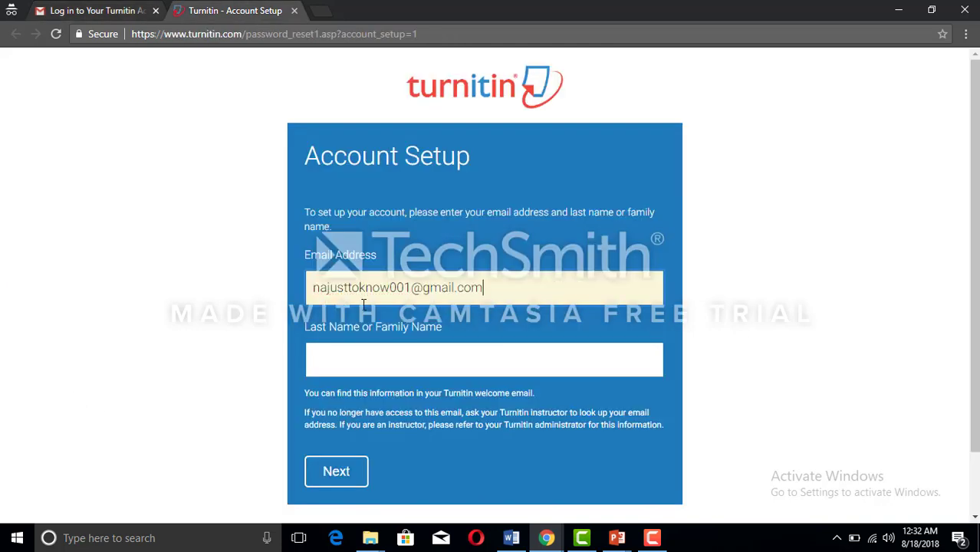
{"action": "left_click", "coordinate": [372, 352]}
{"action": "key", "text": "Down"}
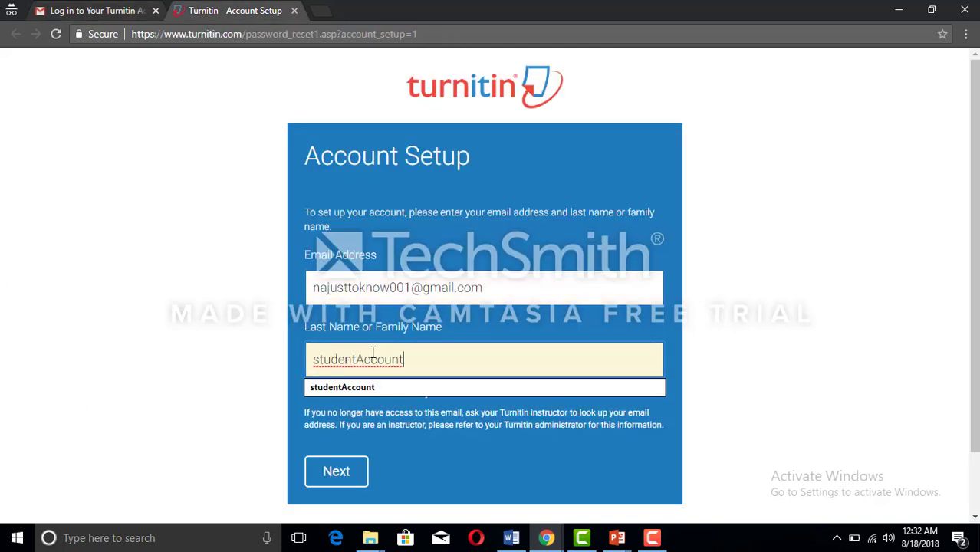
{"action": "left_click", "coordinate": [340, 480]}
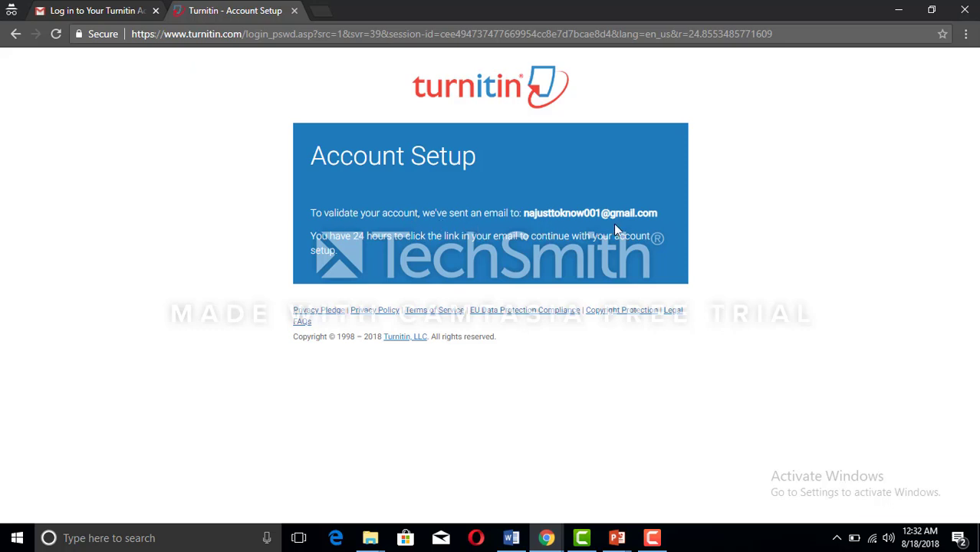
Open the "Create Your Turnitin Password" e-mail in the Gmail inbox and follow its link for creating the password.
{"action": "left_click", "coordinate": [107, 11]}
{"action": "left_click", "coordinate": [58, 151]}
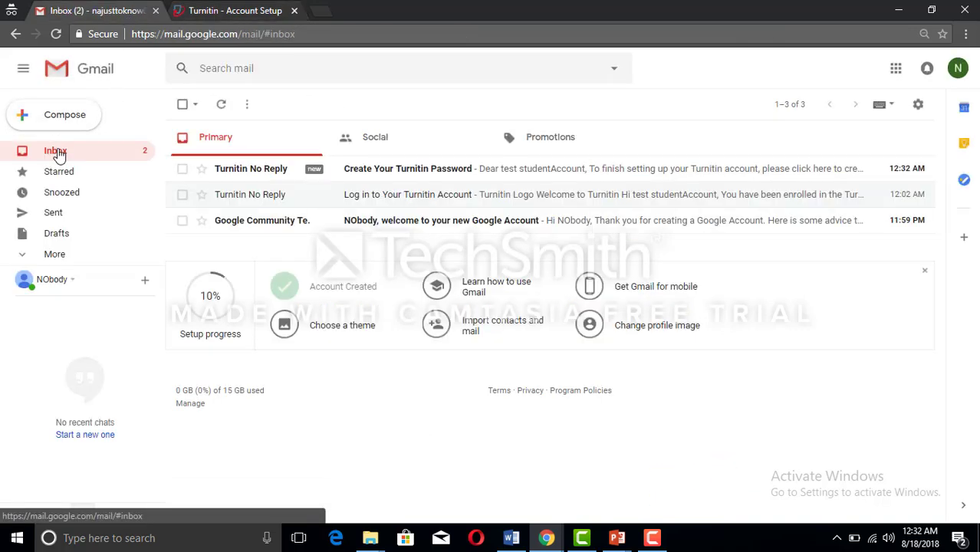
{"action": "left_click", "coordinate": [428, 169]}
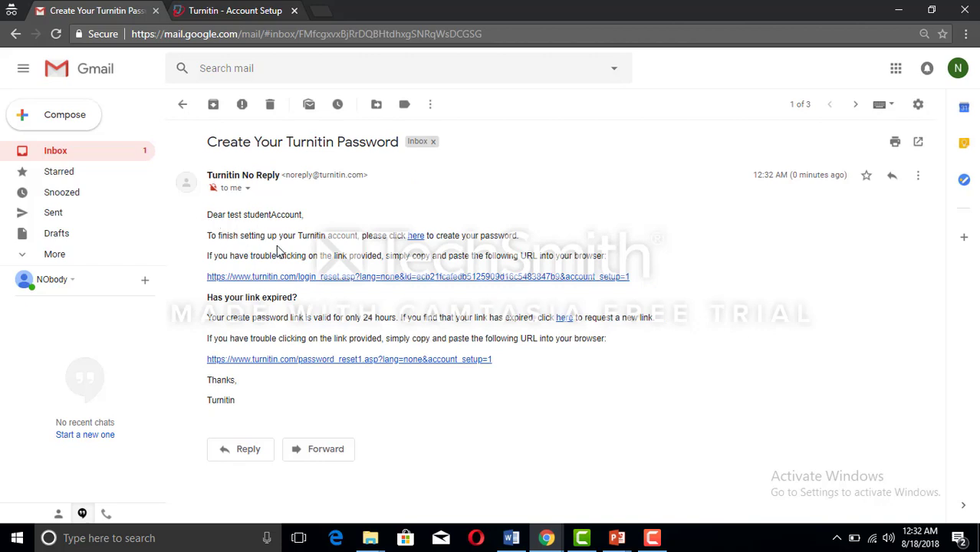
{"action": "left_click", "coordinate": [416, 236]}
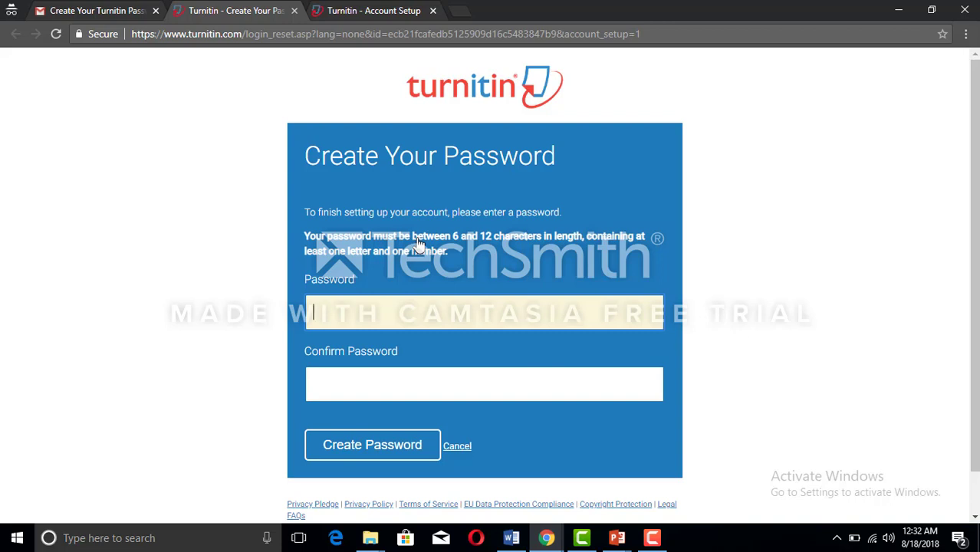
Enter and confirm the new account password, create it, and proceed to the Turnitin login page.
{"action": "type", "text": "••••••••"}
{"action": "left_click", "coordinate": [389, 385]}
{"action": "type", "text": "••••••••"}
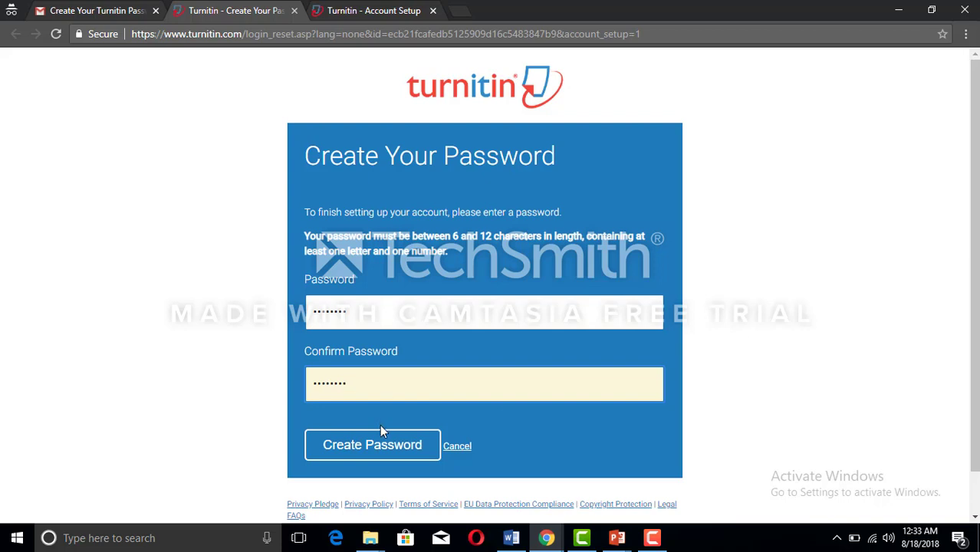
{"action": "left_click", "coordinate": [377, 454]}
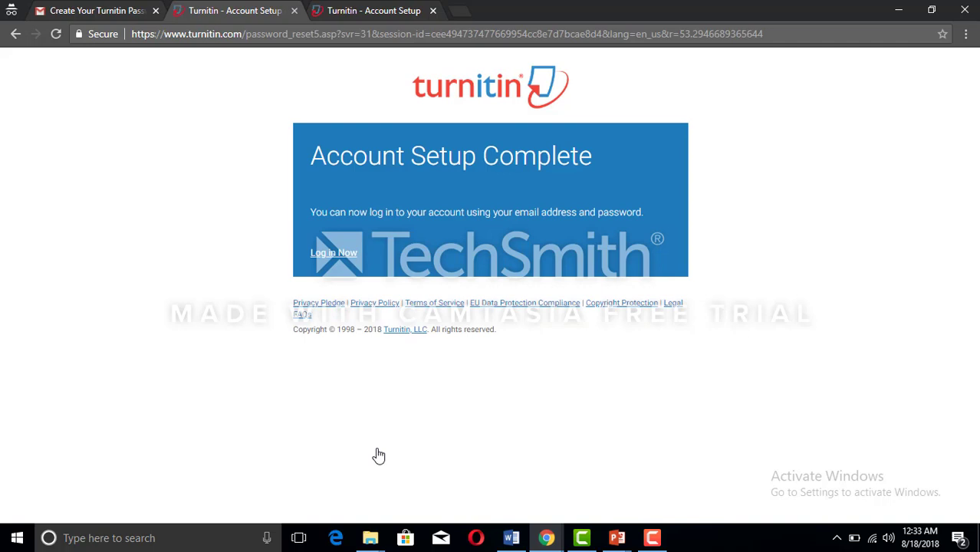
{"action": "left_click", "coordinate": [340, 260]}
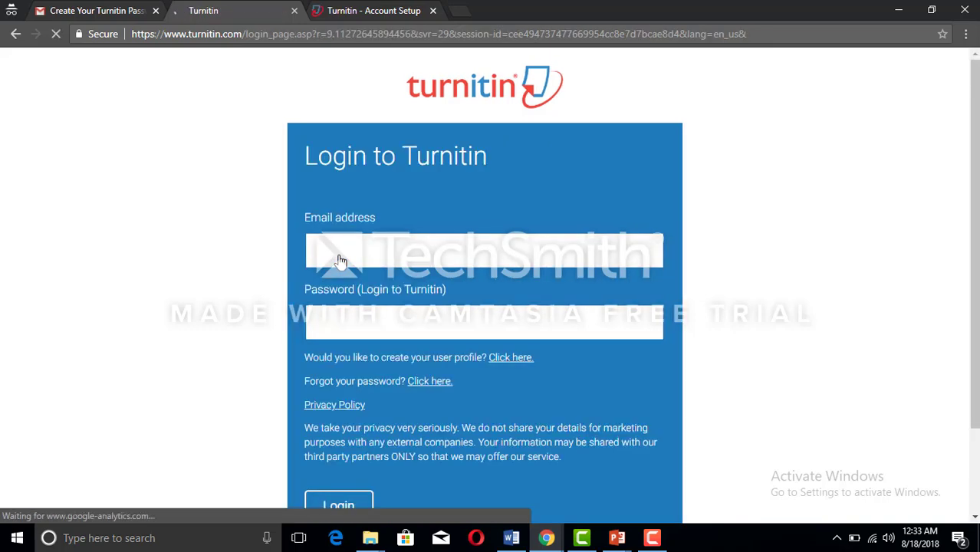
{"action": "left_click", "coordinate": [349, 253]}
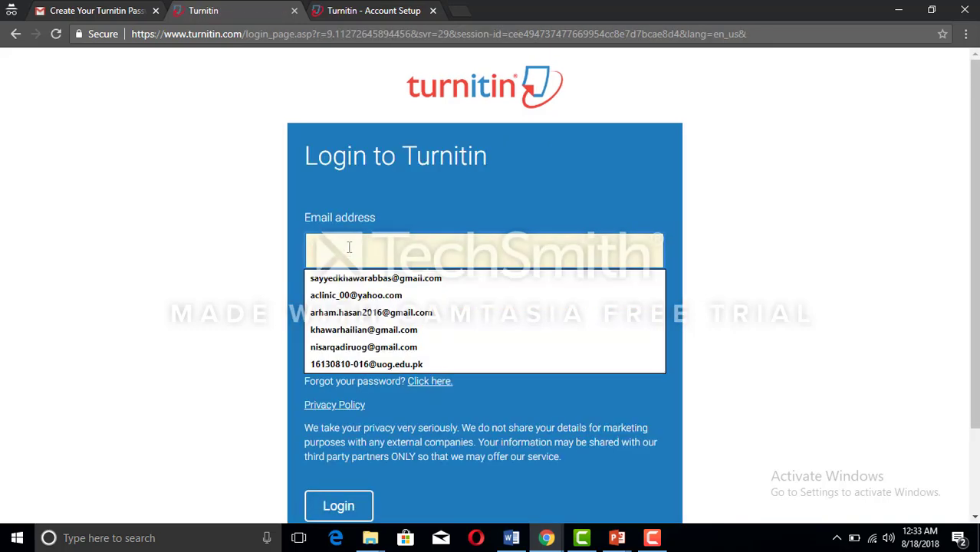
{"action": "key", "text": "ctrl+v"}
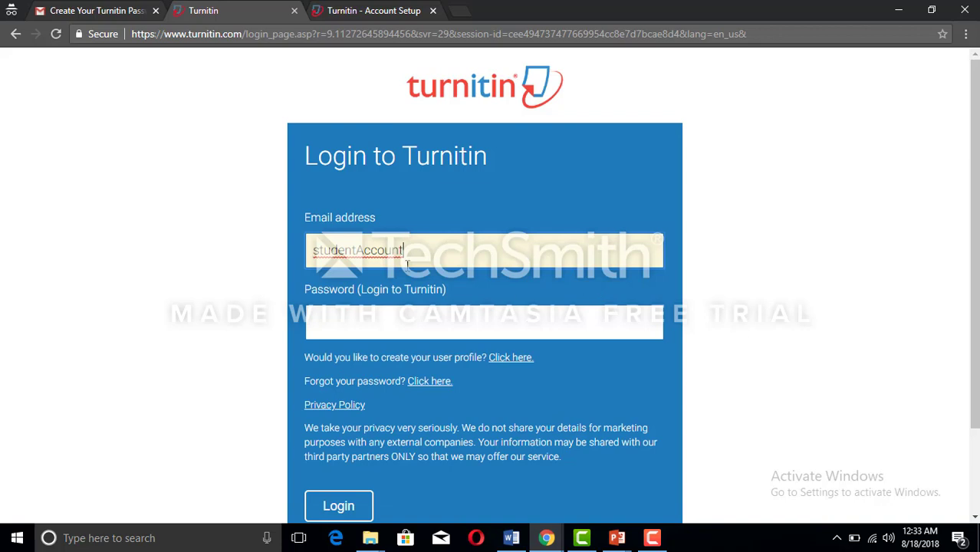
{"action": "double_click", "coordinate": [368, 259]}
{"action": "key", "text": "BackSpace"}
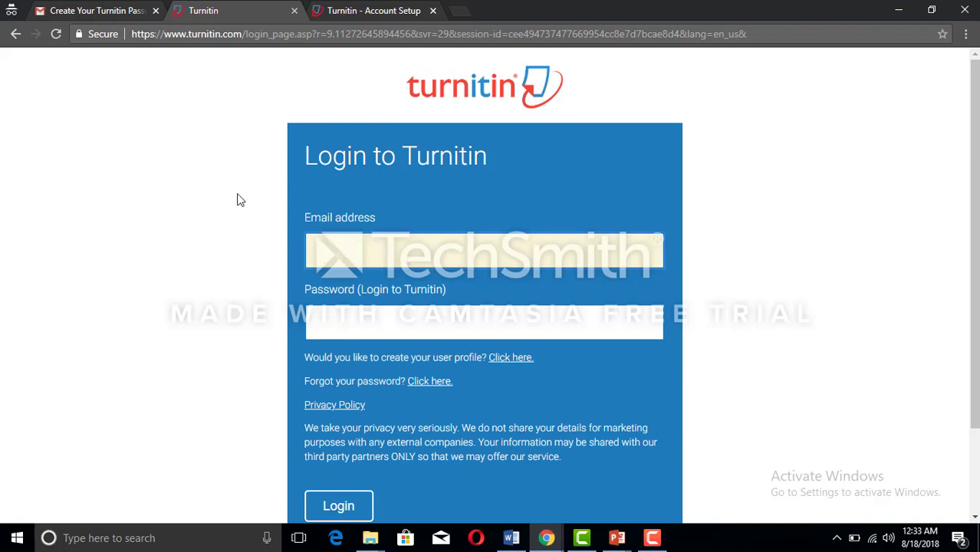
Copy the Gmail account's e-mail address into the Email address field of the Turnitin login form.
{"action": "left_click", "coordinate": [122, 9]}
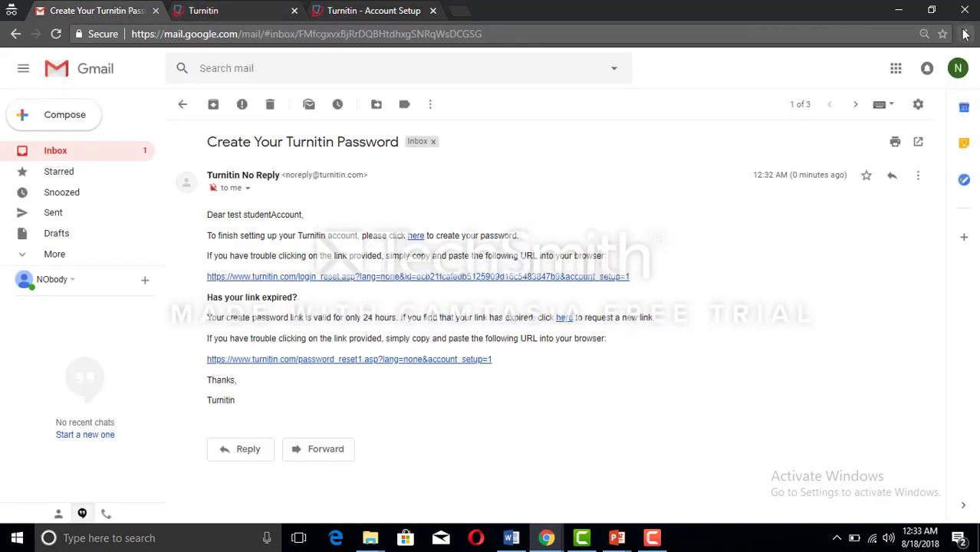
{"action": "left_click", "coordinate": [957, 71]}
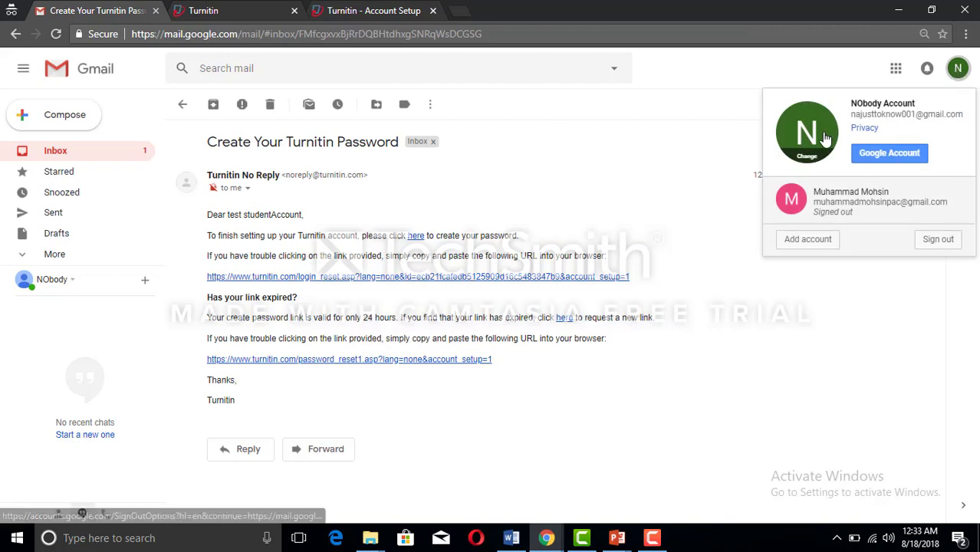
{"action": "double_click", "coordinate": [934, 114]}
{"action": "triple_click", "coordinate": [933, 114]}
{"action": "key", "text": "Escape"}
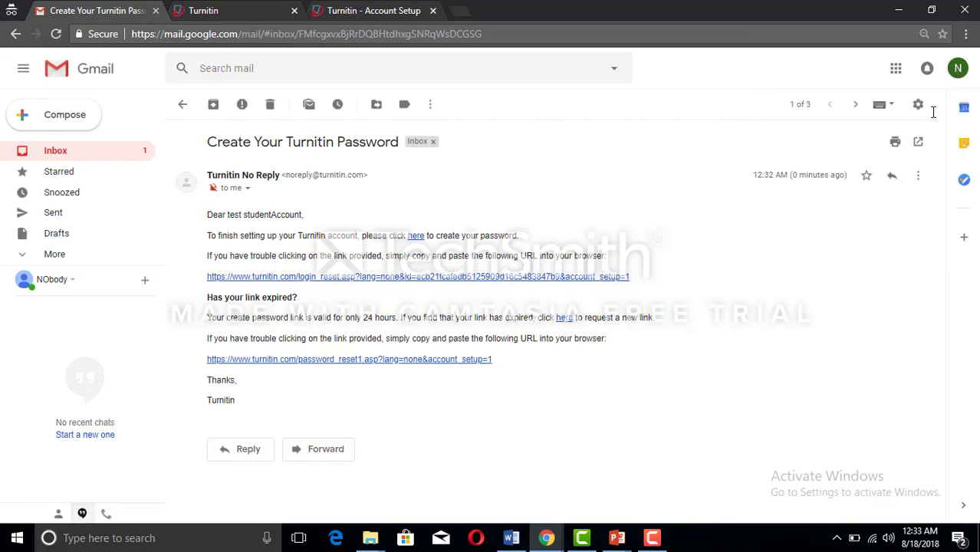
{"action": "left_click", "coordinate": [958, 69]}
{"action": "left_click", "coordinate": [230, 11]}
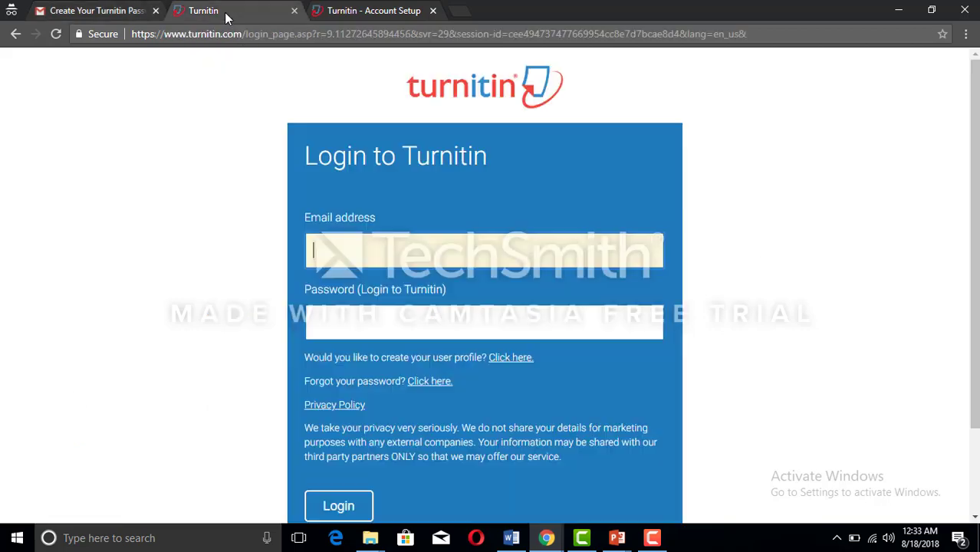
{"action": "left_click", "coordinate": [397, 254]}
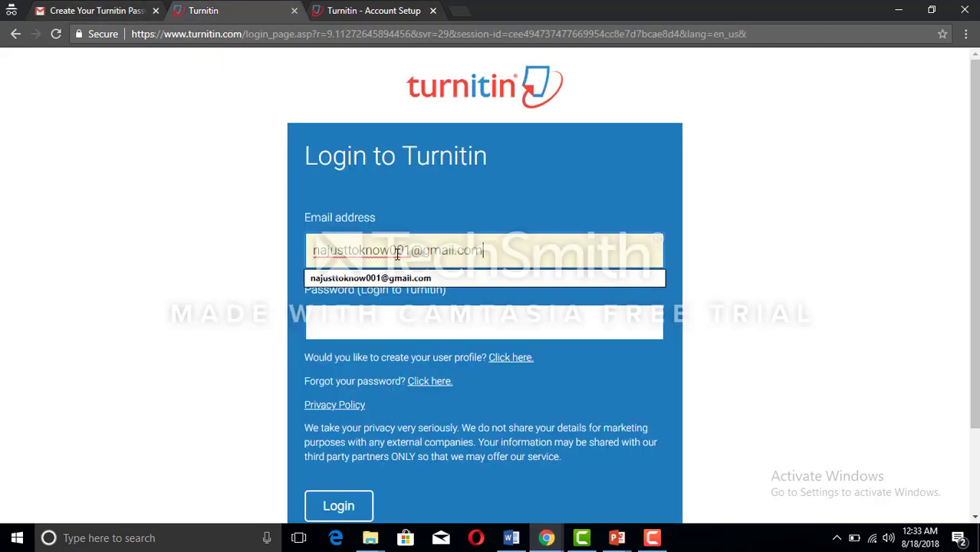
Enter the account password and log in to Turnitin.
{"action": "left_click", "coordinate": [383, 322]}
{"action": "type", "text": "••••••••"}
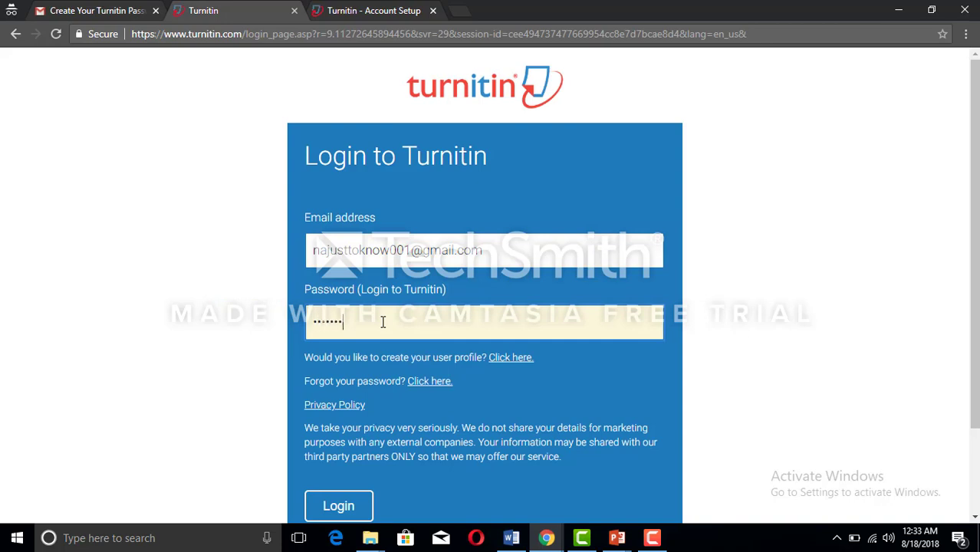
{"action": "left_click", "coordinate": [366, 507]}
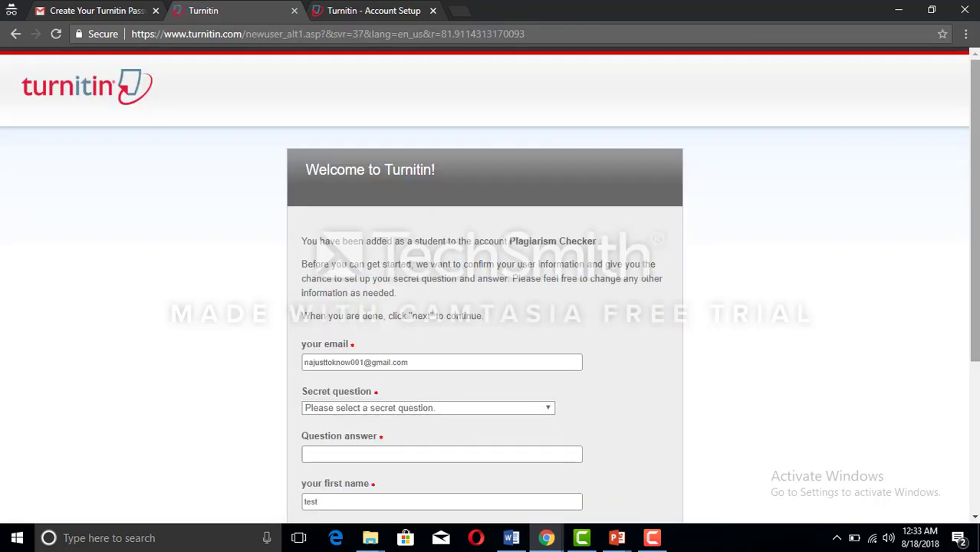
Choose "What song did you have your first slow dance to?" as the secret question, enter its answer, and submit the user information.
{"action": "scroll", "coordinate": [599, 402], "scroll_direction": "down", "scroll_amount": 2}
{"action": "scroll", "coordinate": [977, 212], "scroll_direction": "up", "scroll_amount": 2}
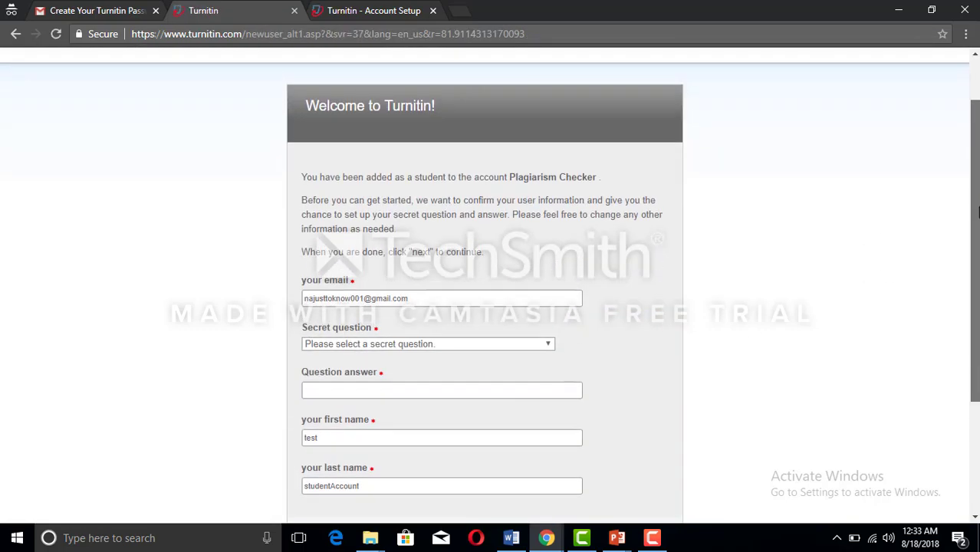
{"action": "left_click_drag", "start_coordinate": [978, 211], "coordinate": [977, 276]}
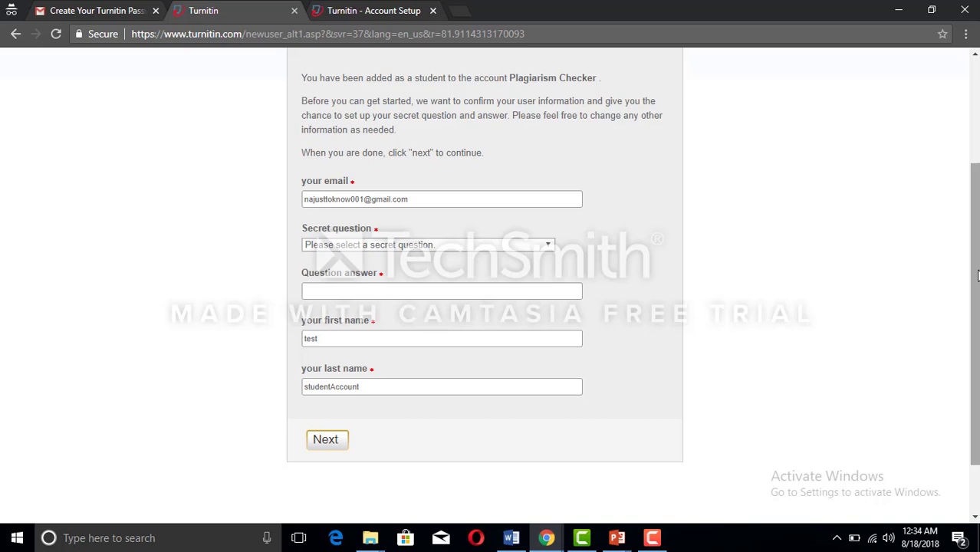
{"action": "left_click", "coordinate": [483, 245]}
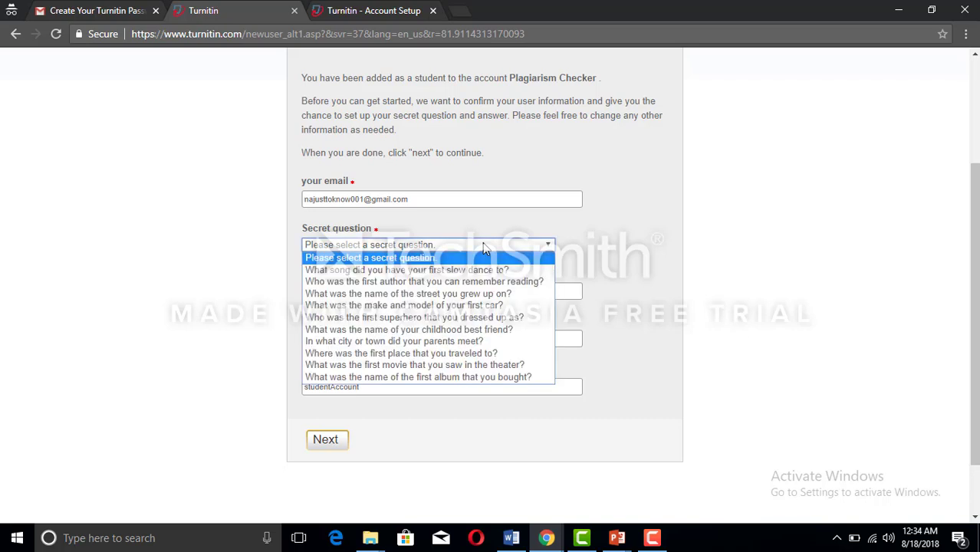
{"action": "left_click", "coordinate": [449, 271]}
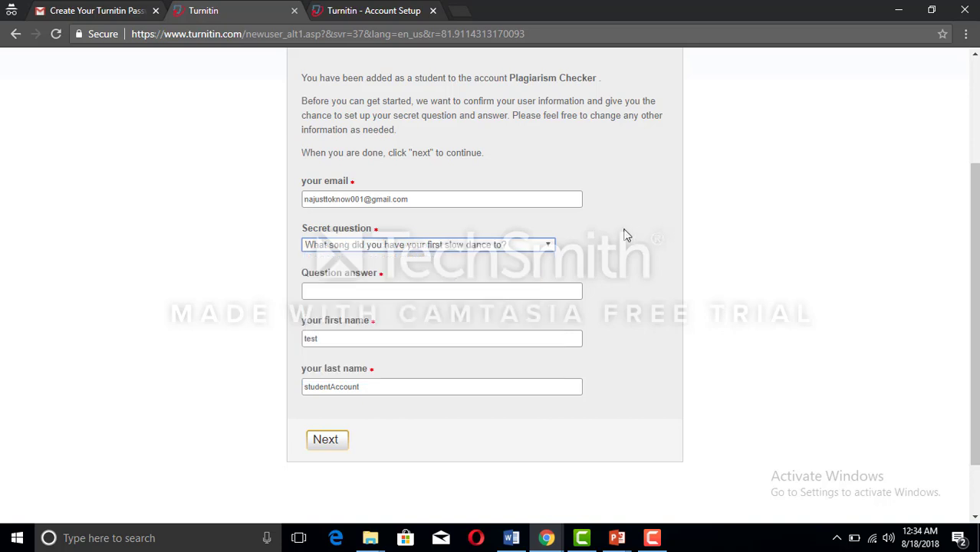
{"action": "left_click", "coordinate": [558, 288]}
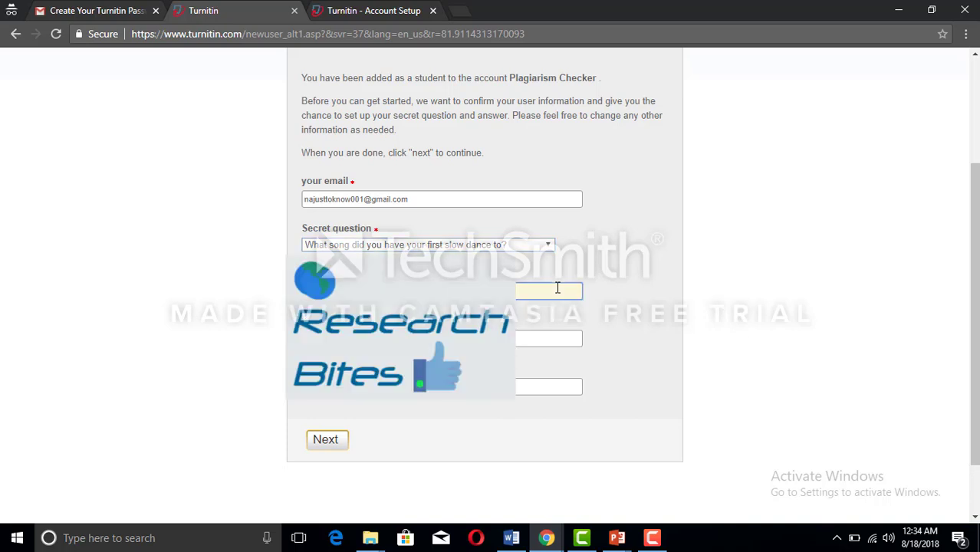
{"action": "left_click", "coordinate": [335, 450]}
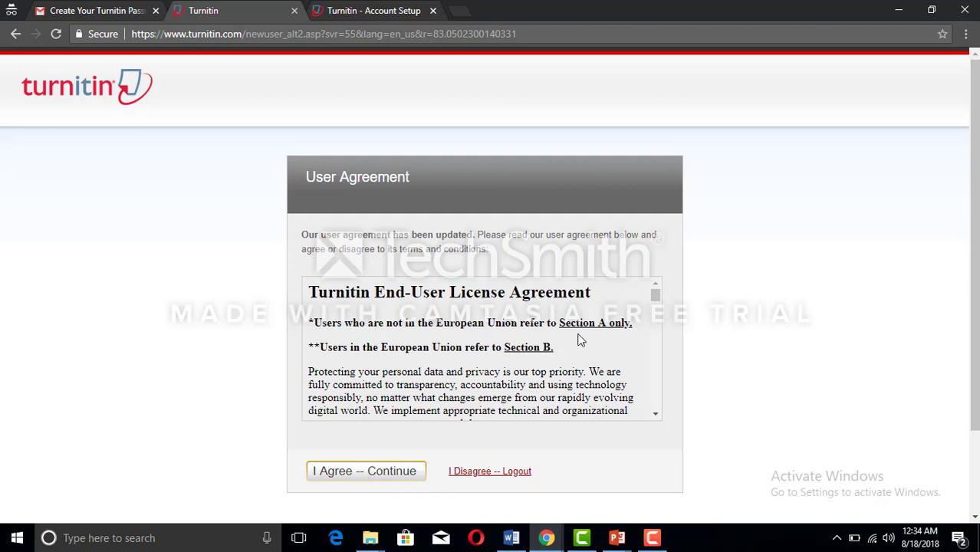
Accept the Turnitin End-User License Agreement and continue.
{"action": "left_click_drag", "start_coordinate": [661, 299], "coordinate": [660, 271]}
{"action": "left_click", "coordinate": [373, 480]}
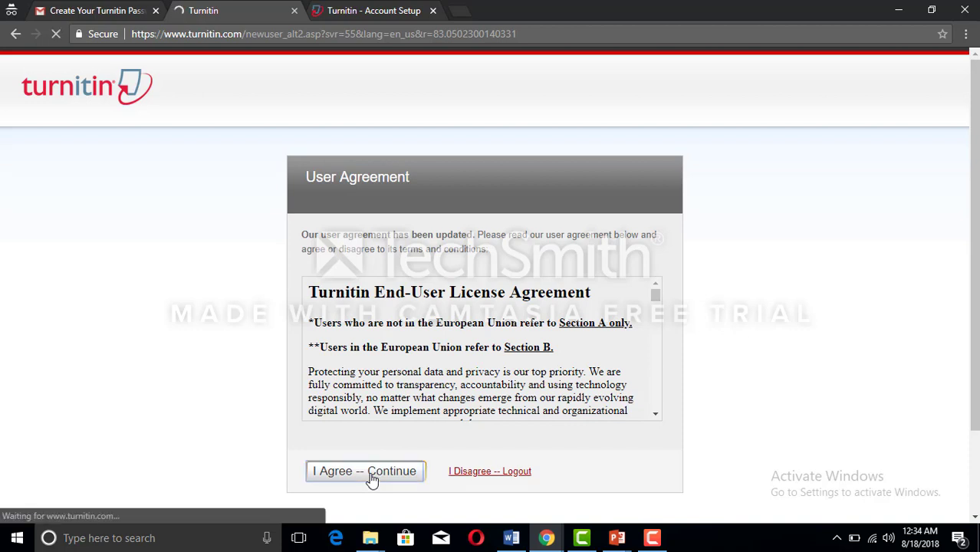